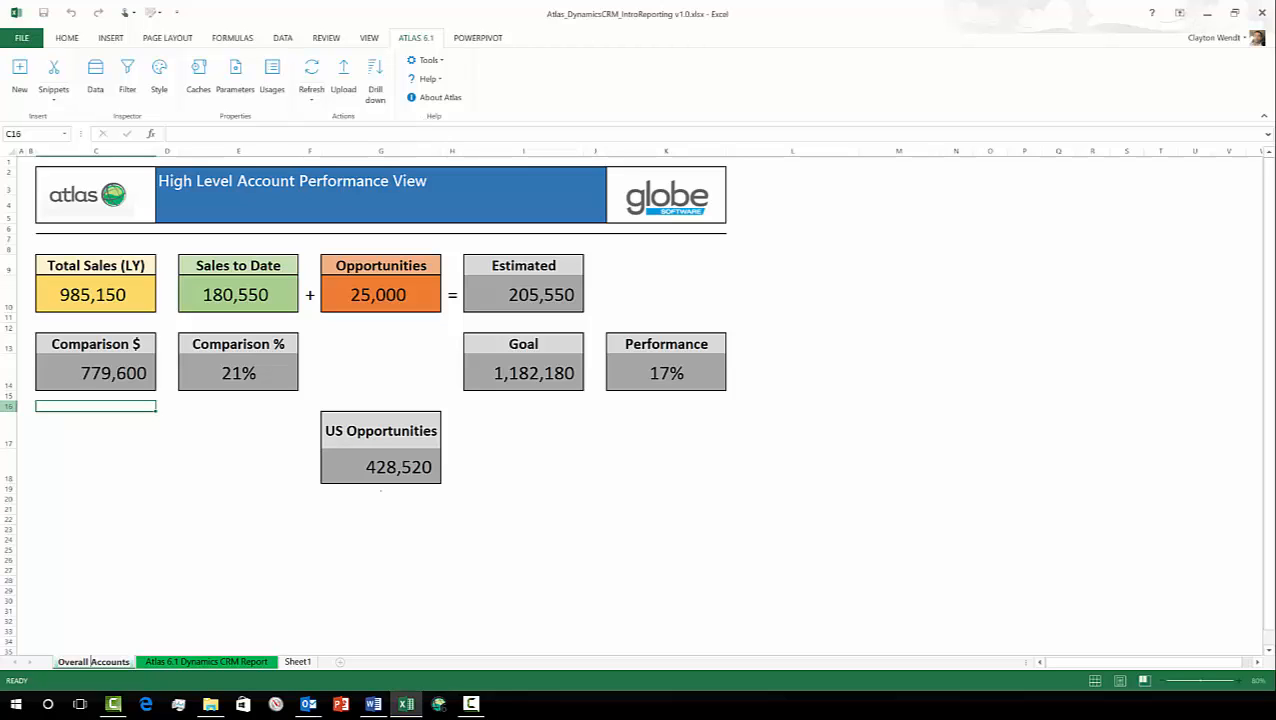
# Step: Open the Atlas new report options and look through the Text, Look up, List and Summary types
pyautogui.hotkey('alt', 'Tab')
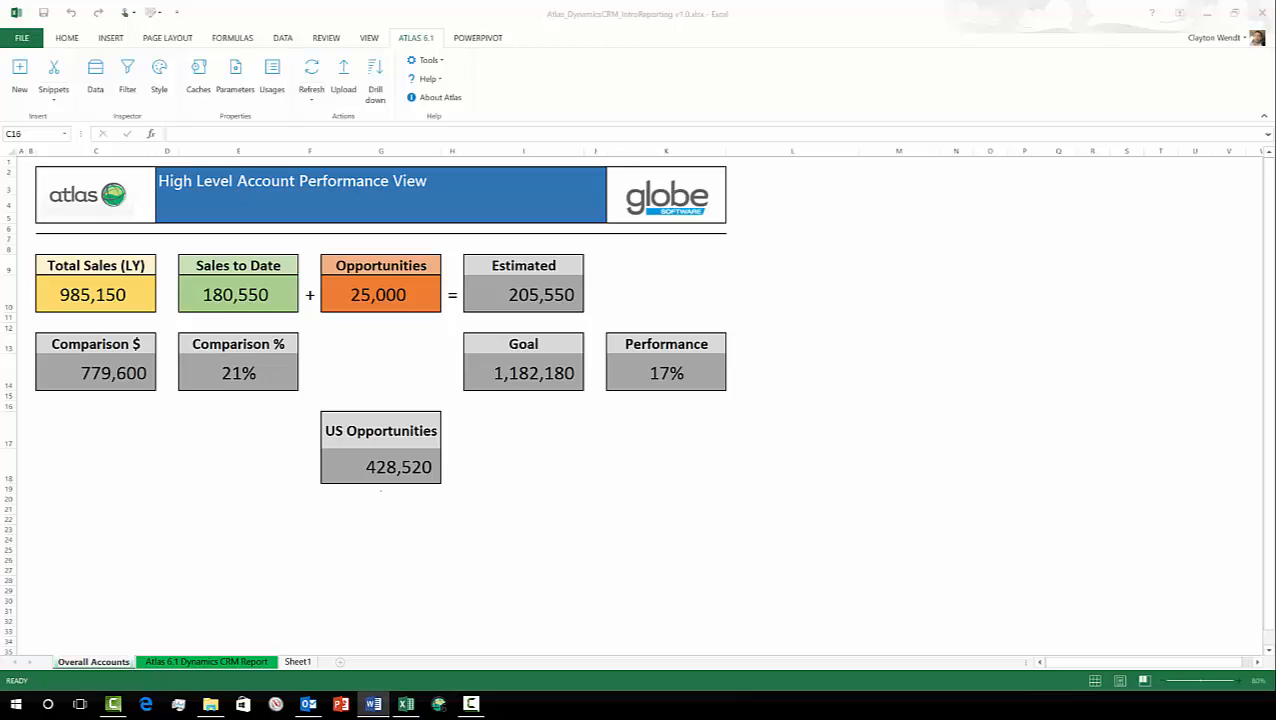
pyautogui.click(24, 75)
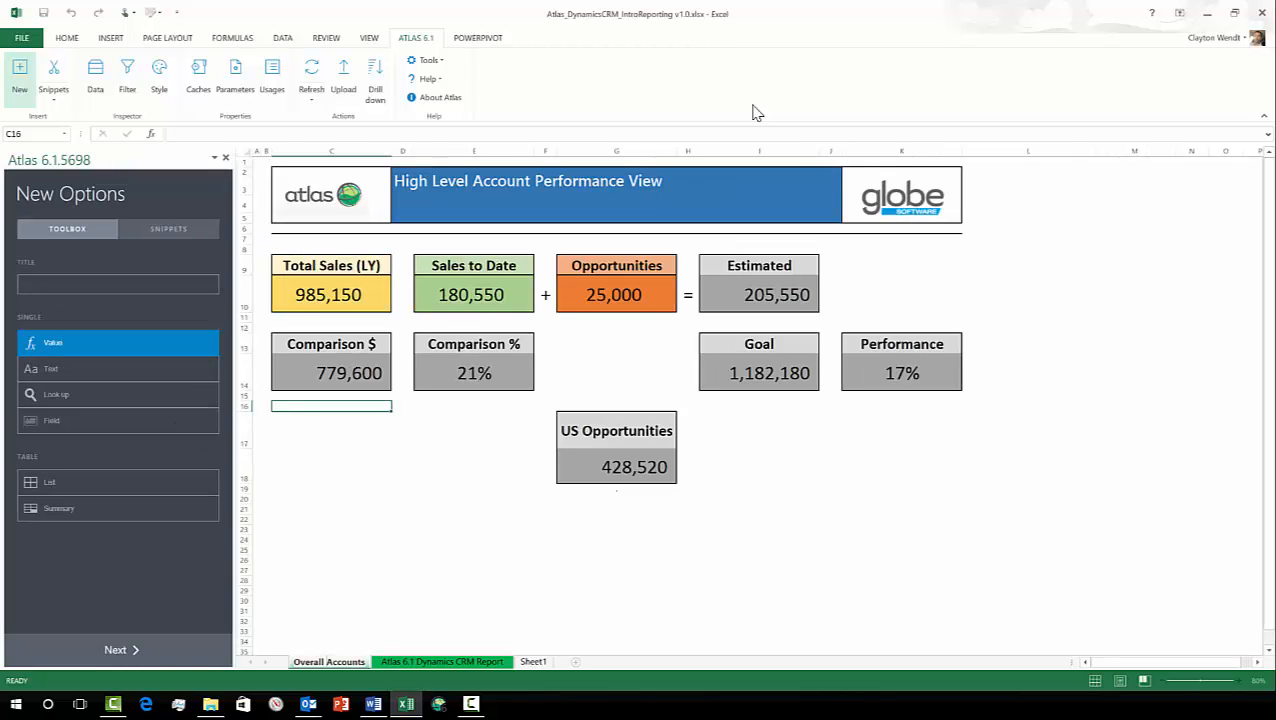
pyautogui.click(136, 376)
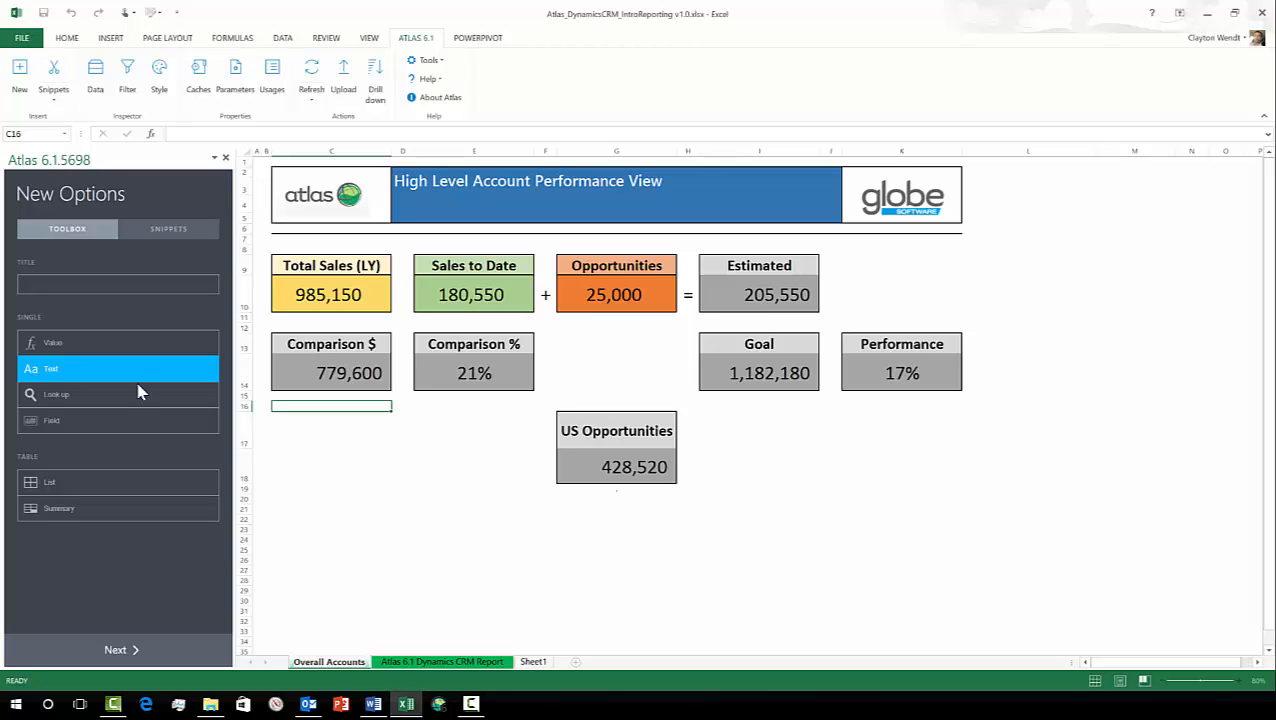
pyautogui.press('Down')
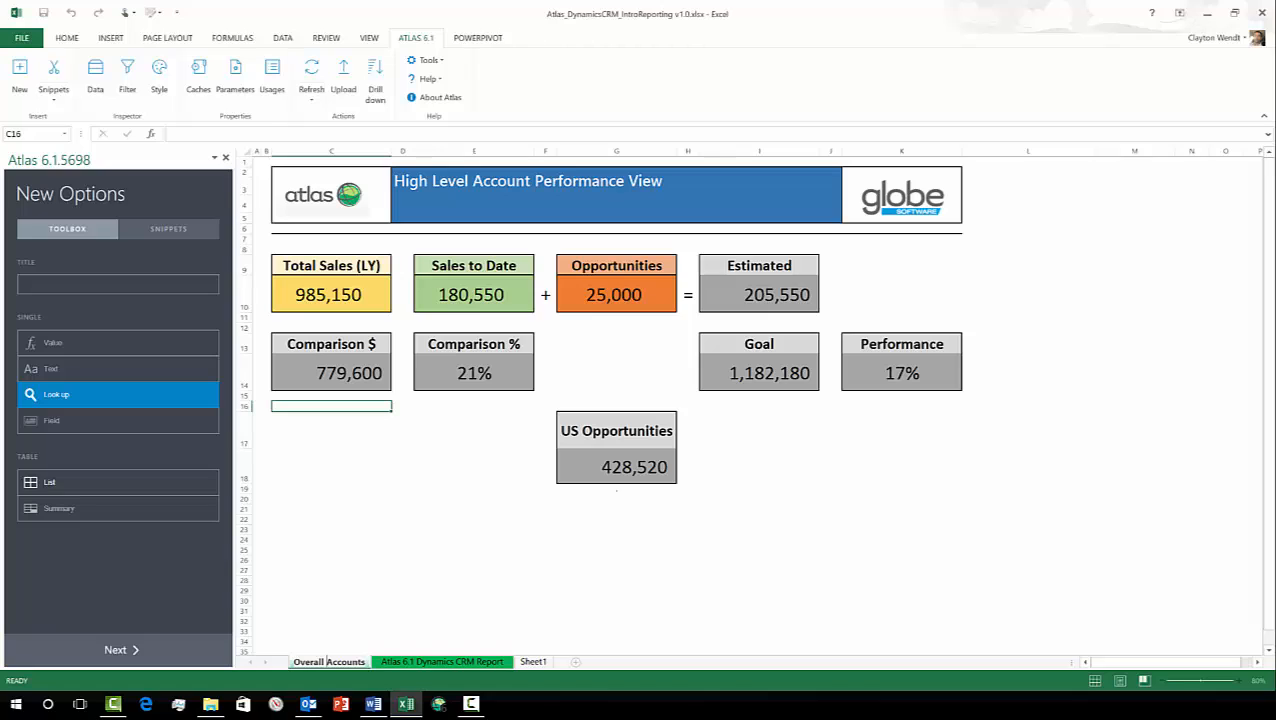
pyautogui.click(117, 482)
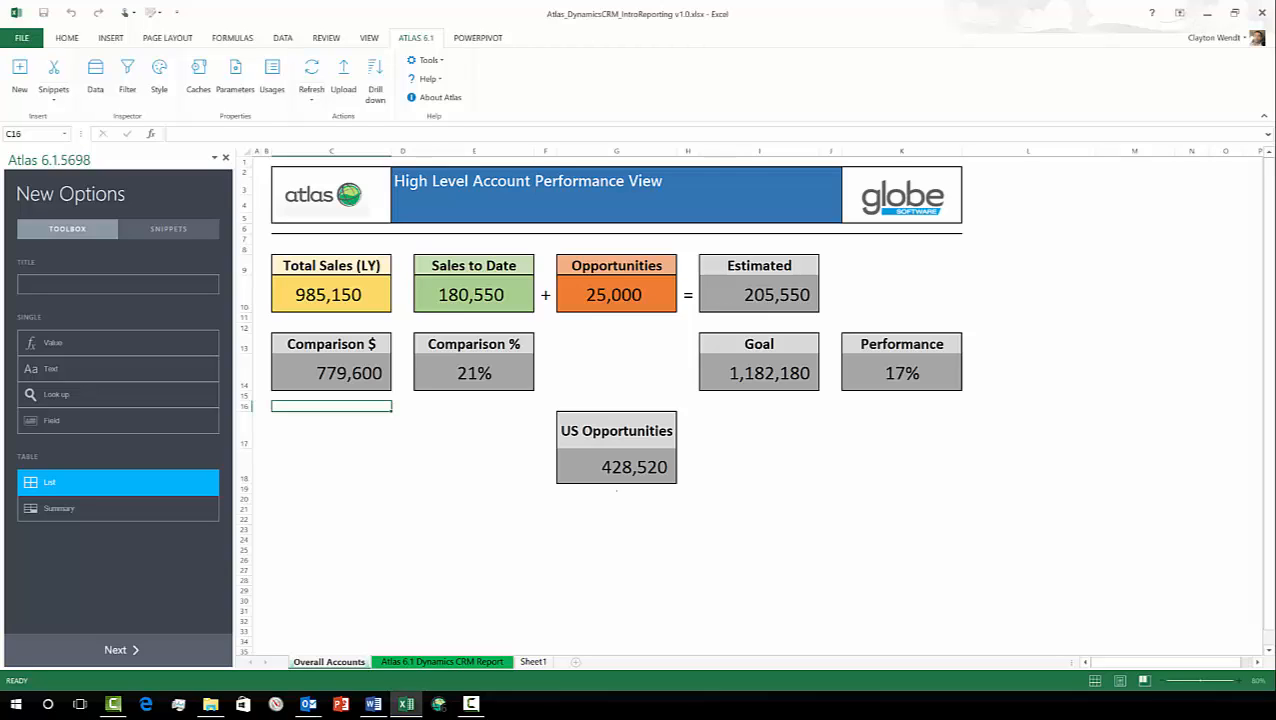
pyautogui.click(84, 512)
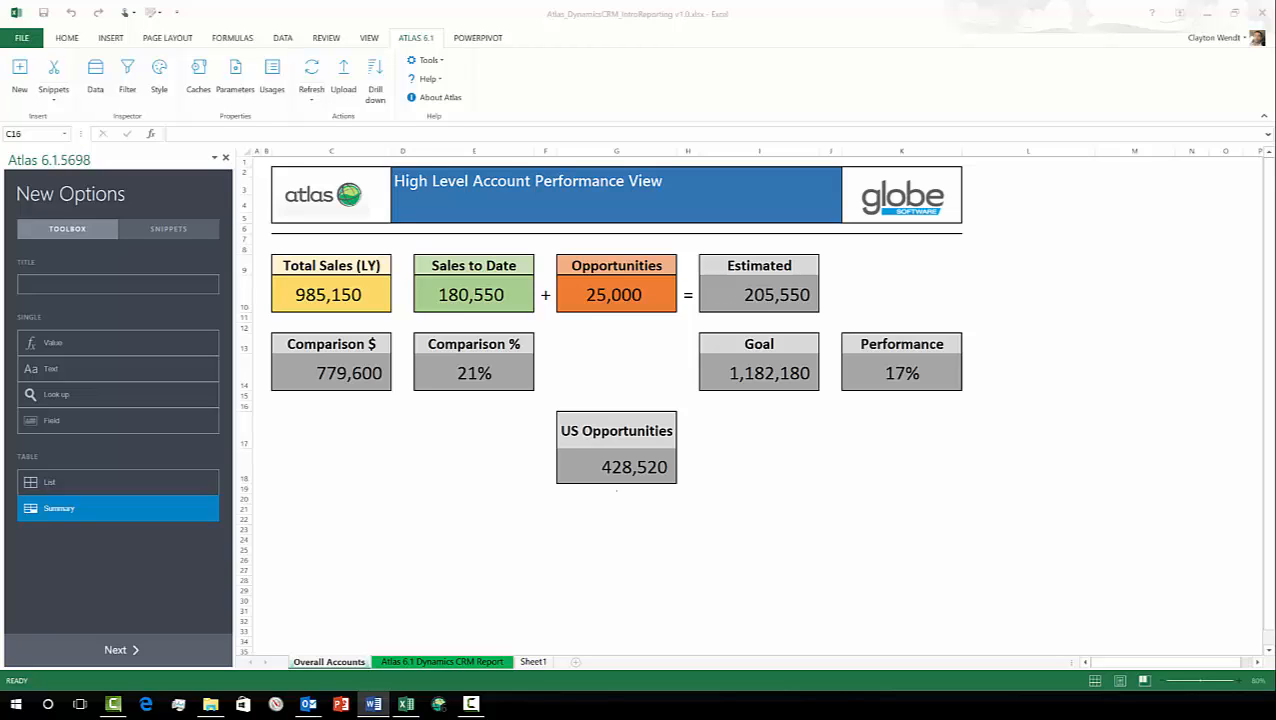
pyautogui.click(809, 105)
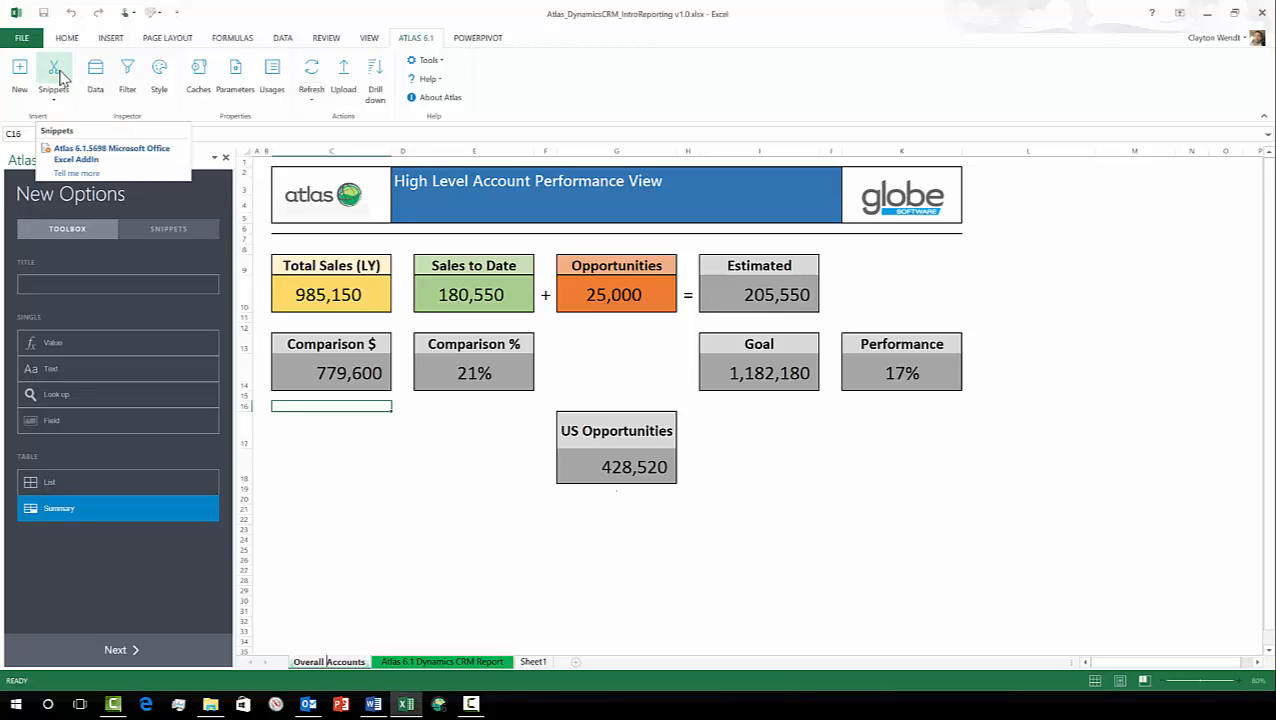
# Step: Display the saved Atlas snippets in the CRM TRAINING workspace
pyautogui.click(56, 72)
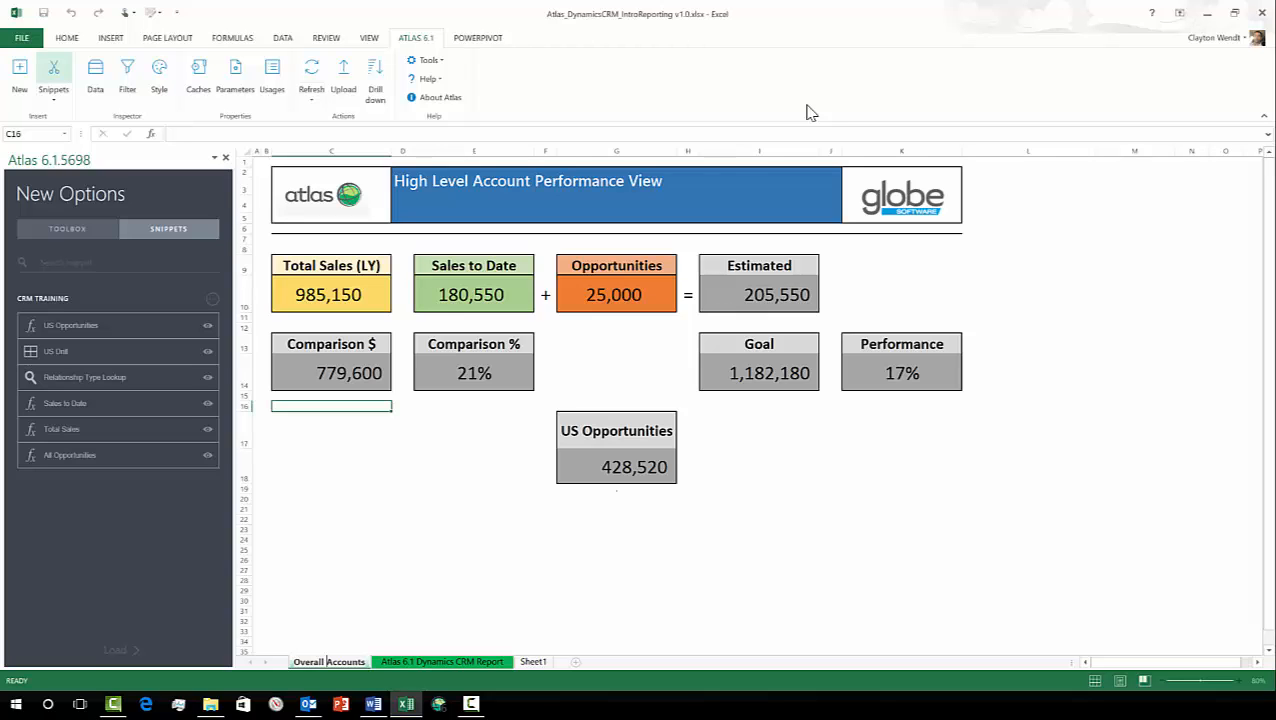
pyautogui.hotkey('alt', 'Tab')
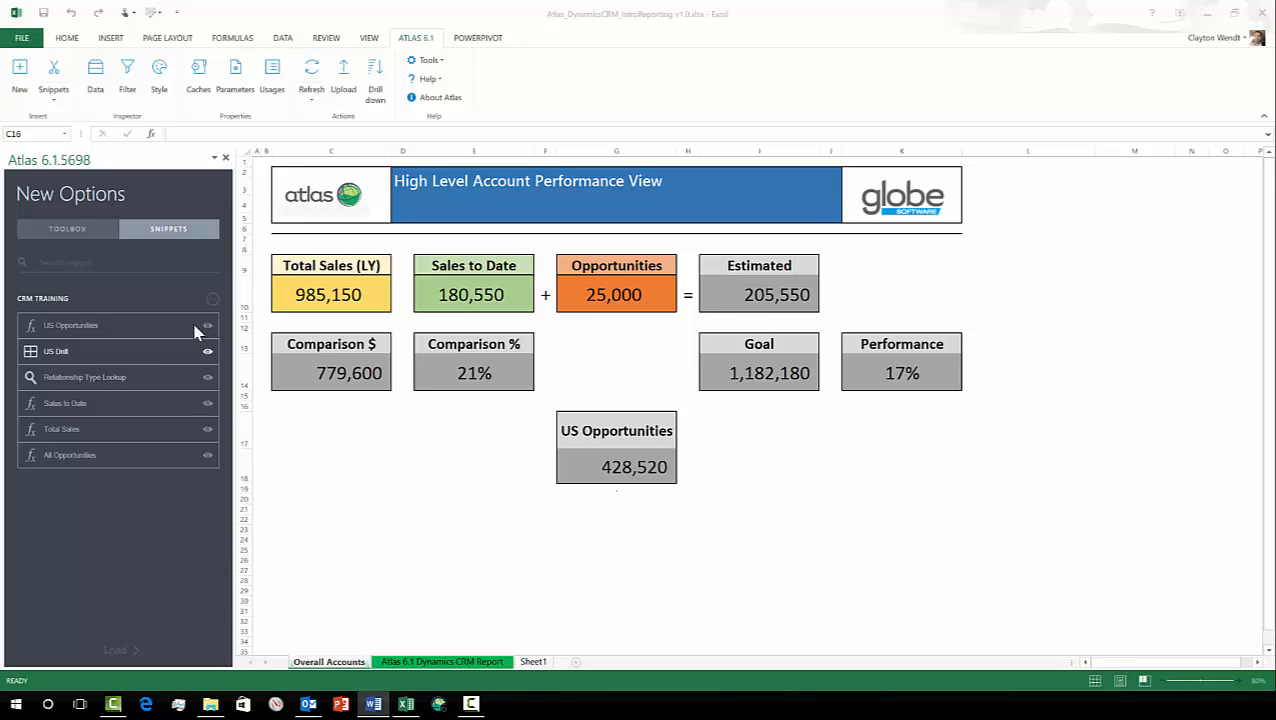
pyautogui.hotkey('alt', 'Tab')
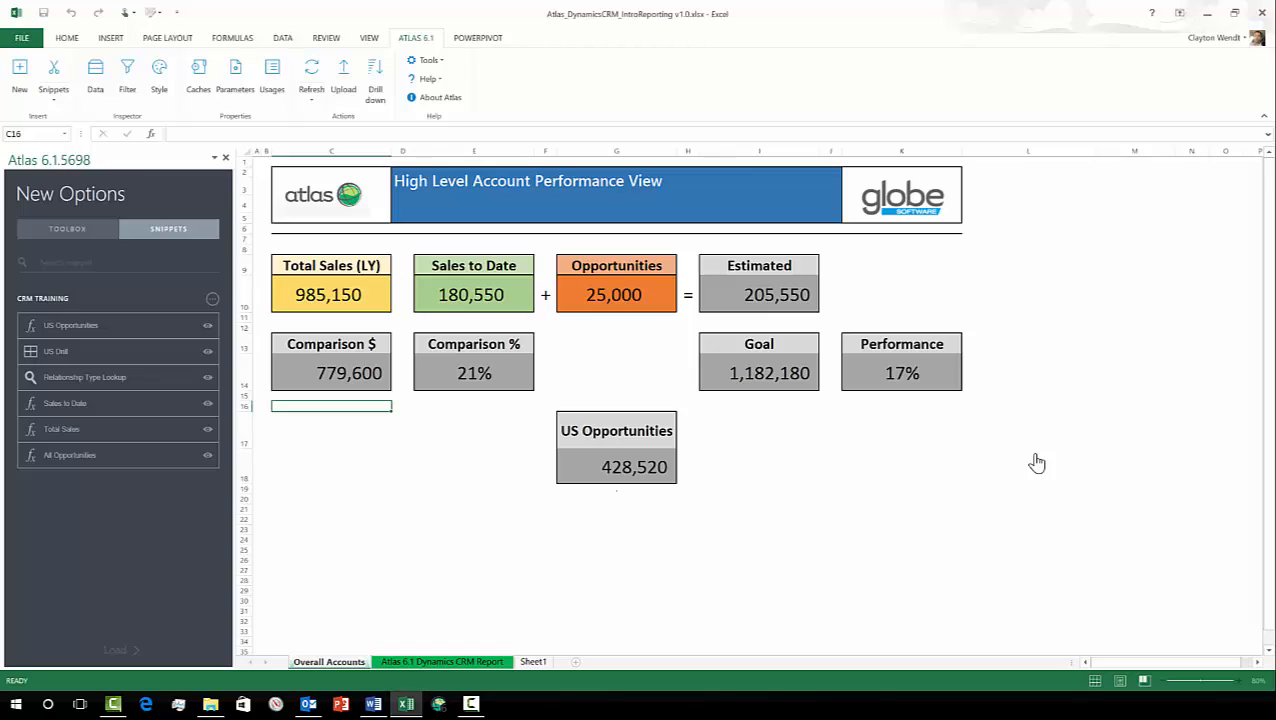
# Step: Switch the snippet workspace to Local and browse the snippets in its Account folder
pyautogui.click(212, 299)
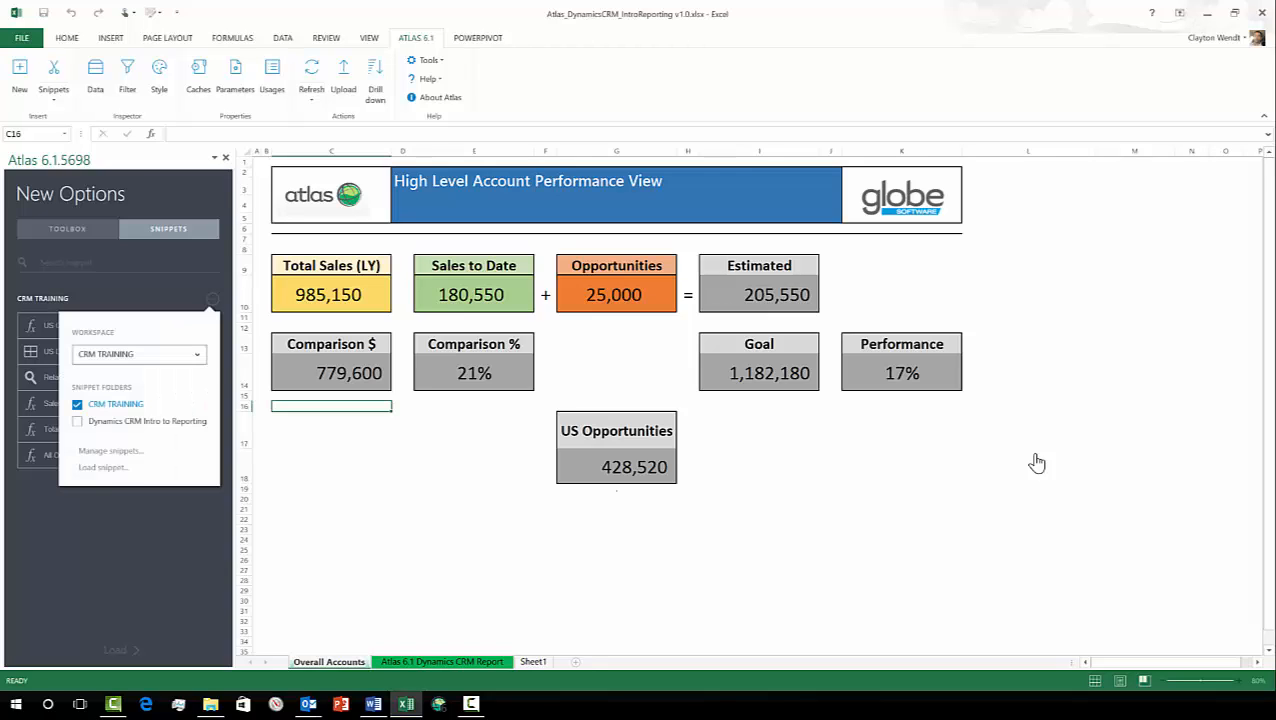
pyautogui.click(197, 355)
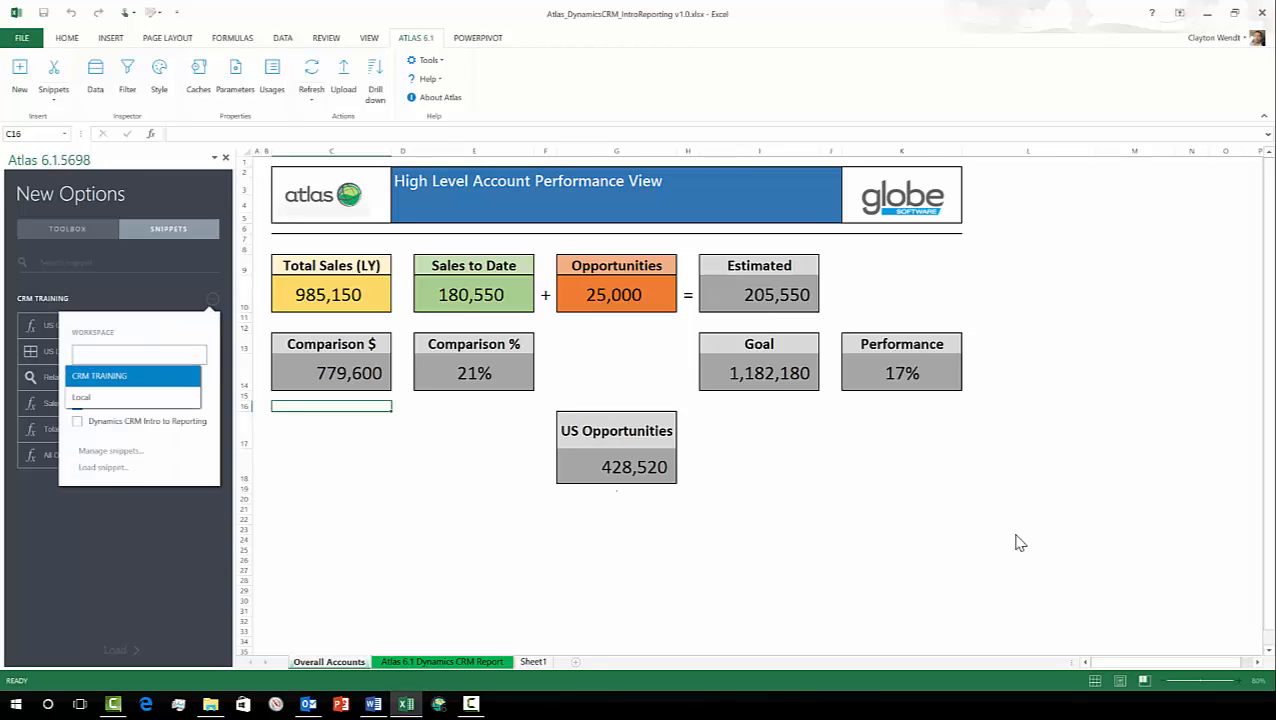
pyautogui.click(186, 398)
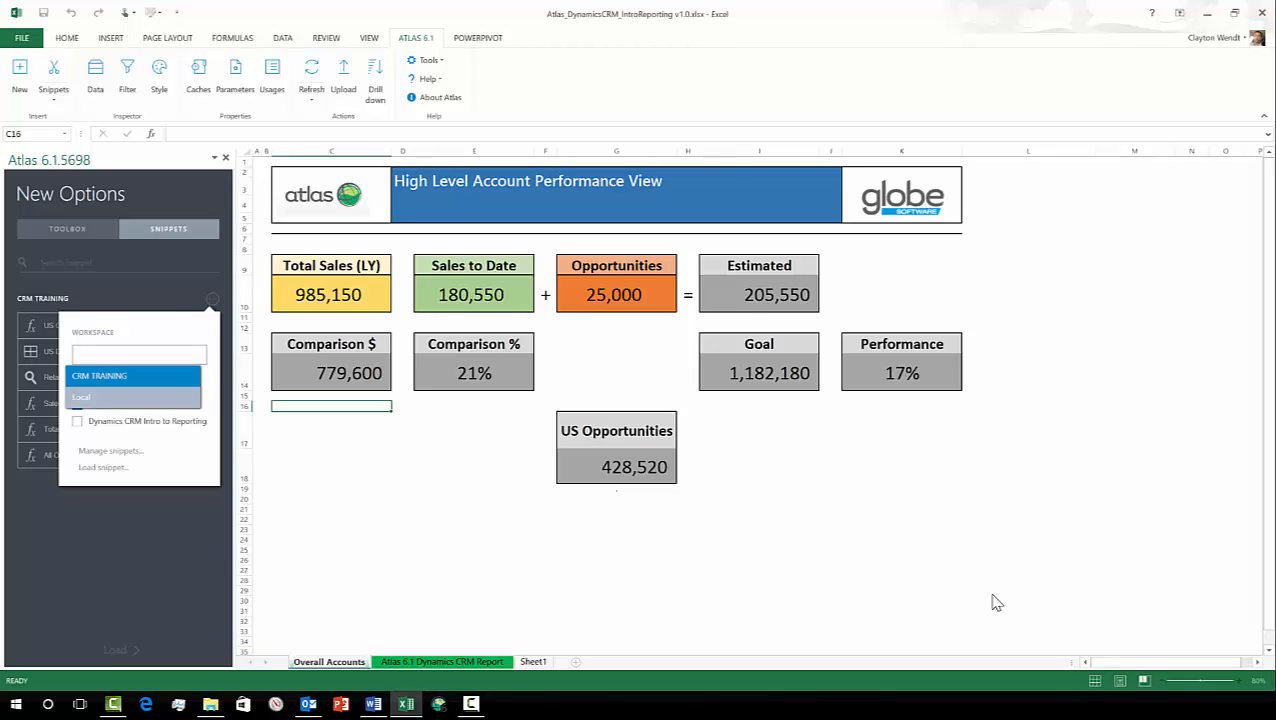
pyautogui.click(178, 308)
pyautogui.scroll(-2, 165, 413)
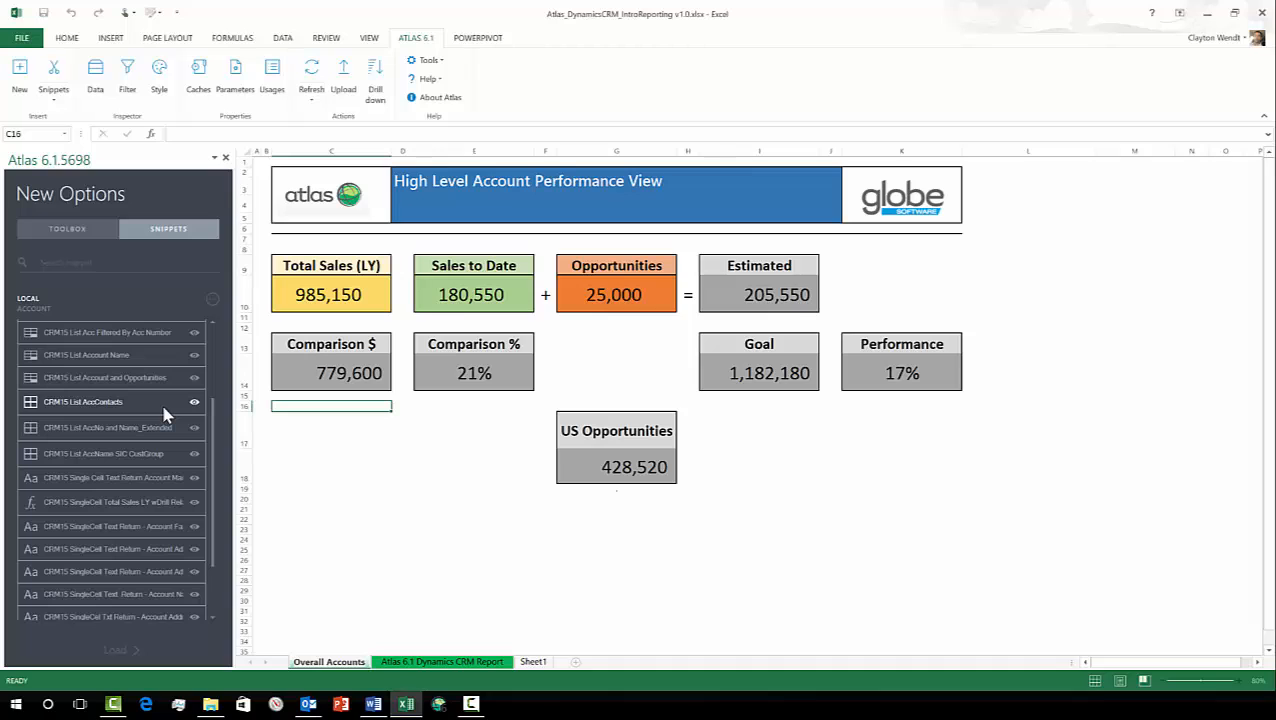
pyautogui.scroll(3, 165, 413)
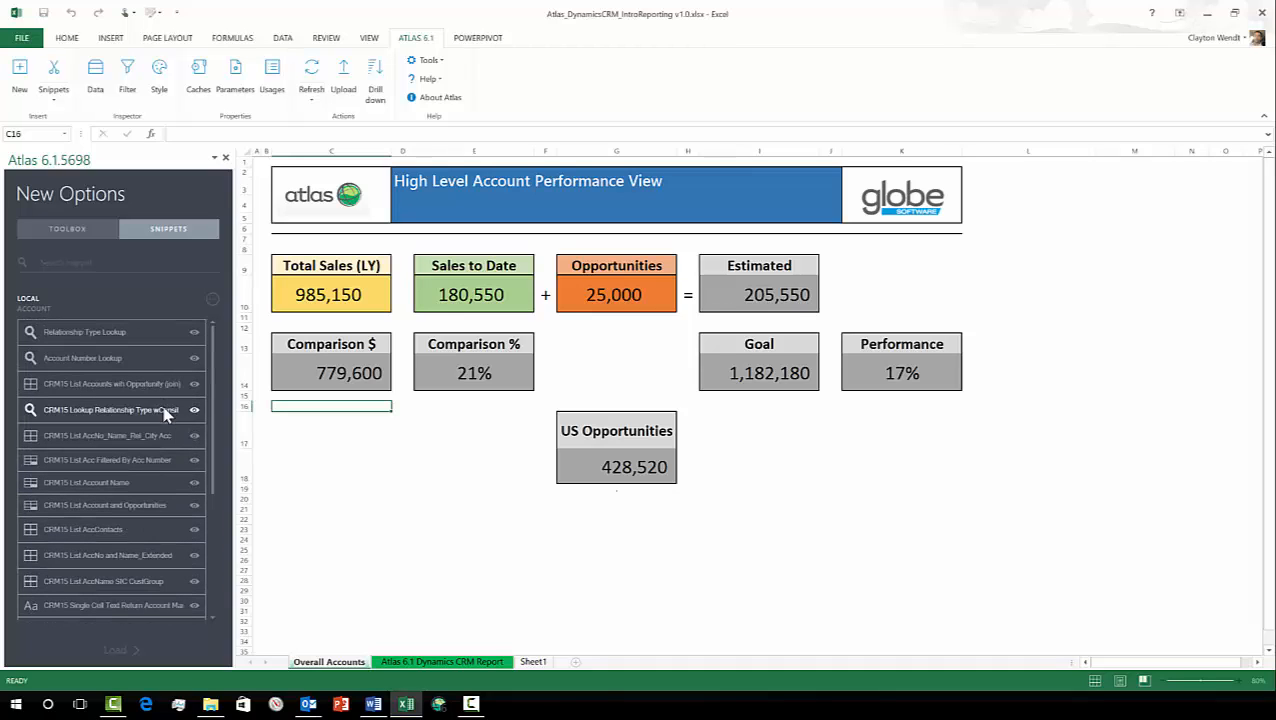
# Step: View the snippets in the Local workspace's CRM Reports, Demo Sales Manager Day 1, Inventory and KPI folders one after another
pyautogui.click(212, 299)
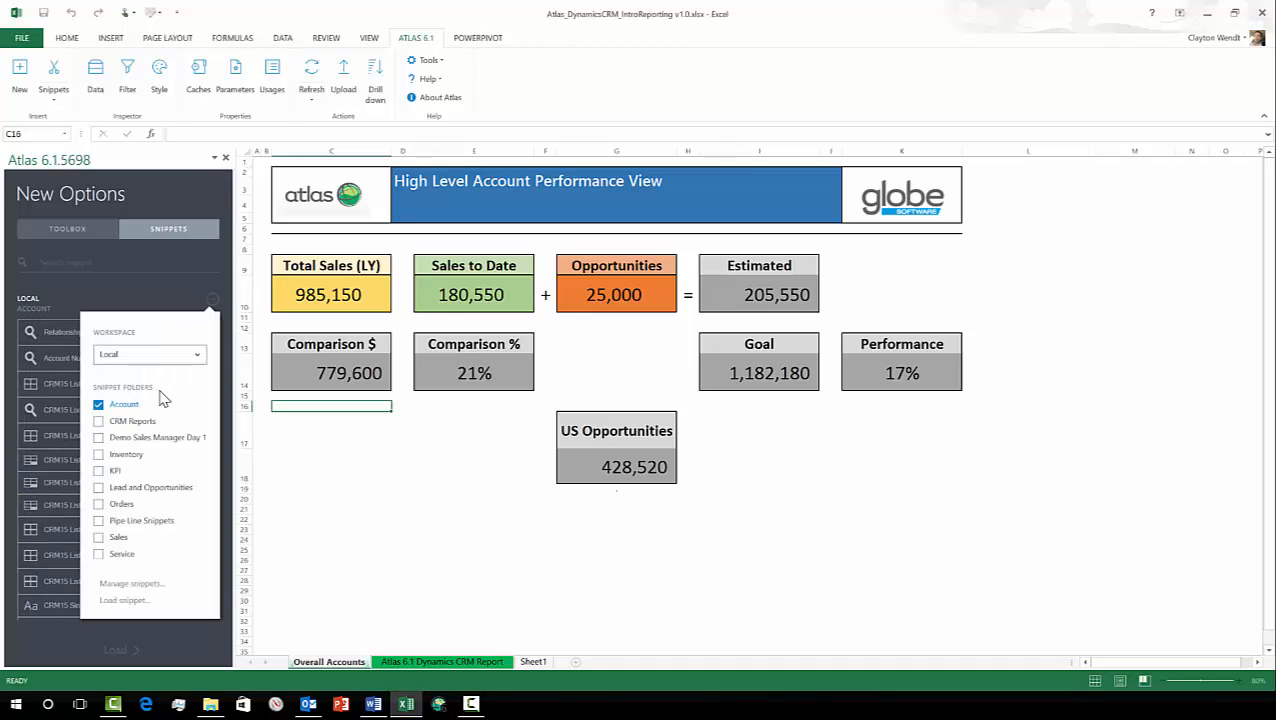
pyautogui.click(100, 421)
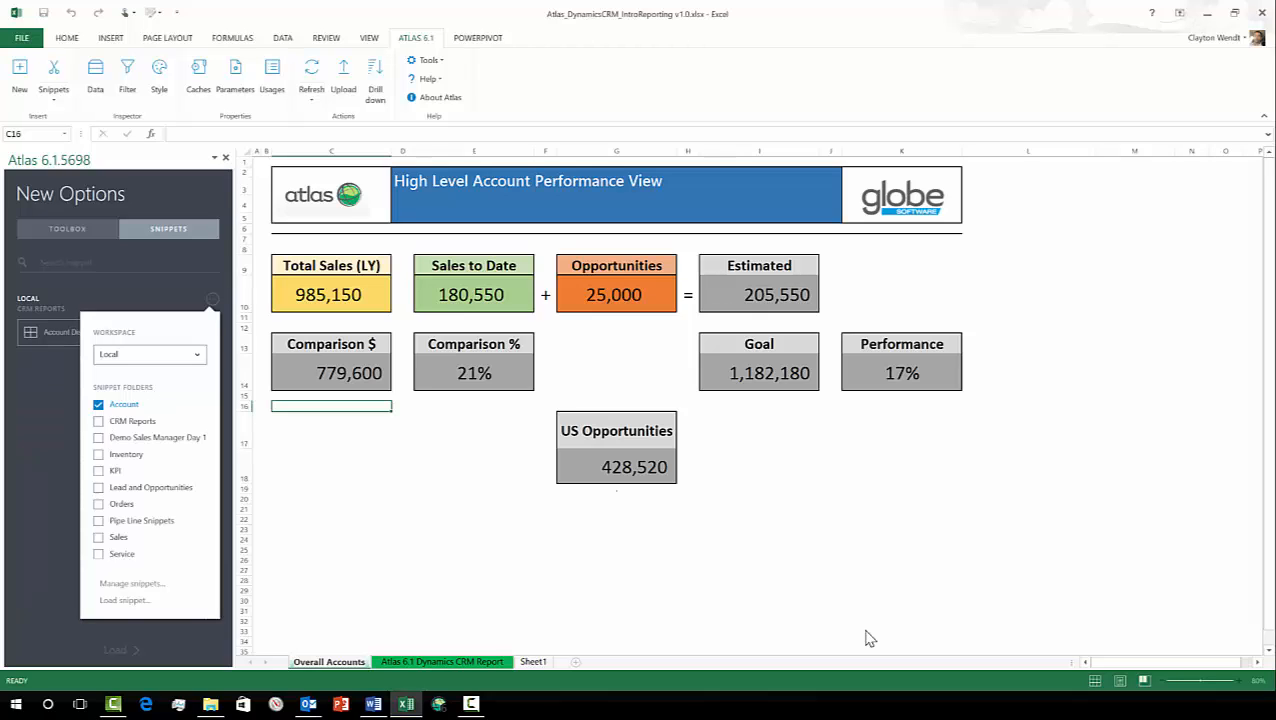
pyautogui.click(99, 438)
pyautogui.click(99, 455)
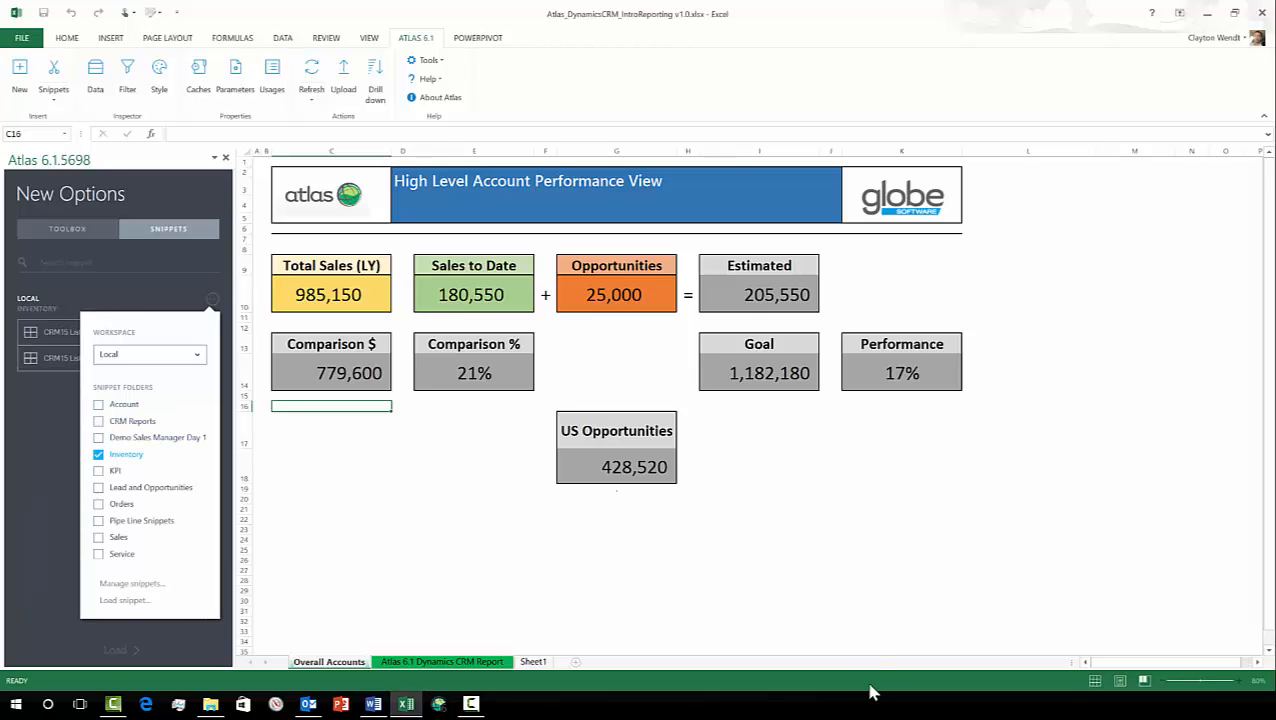
pyautogui.click(99, 471)
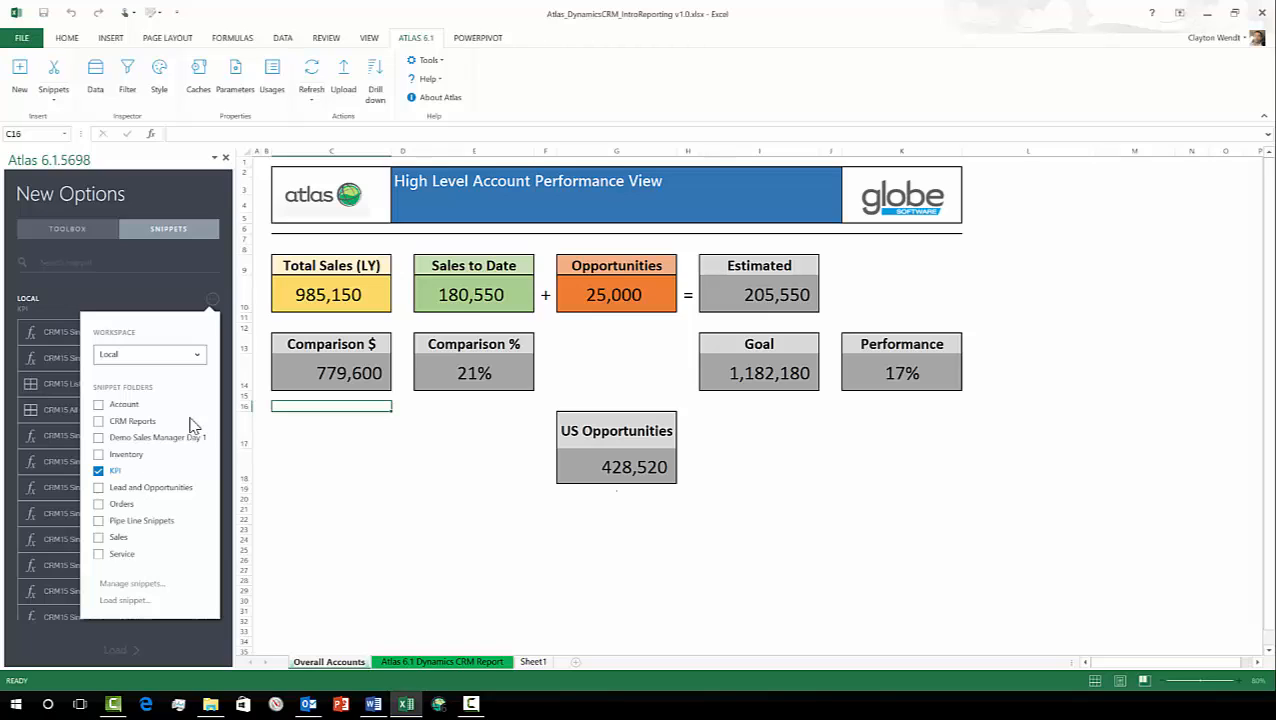
# Step: Return the snippet workspace to CRM TRAINING and close the workspace options
pyautogui.click(199, 362)
pyautogui.click(195, 377)
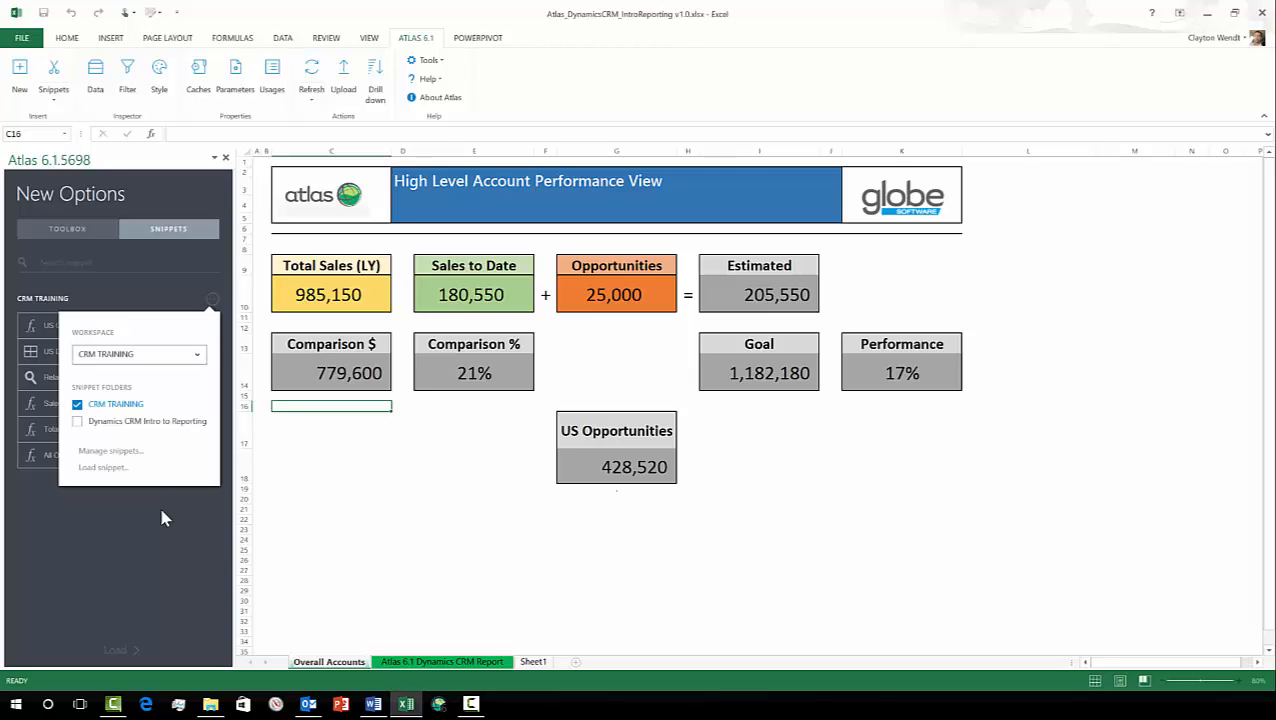
pyautogui.click(112, 524)
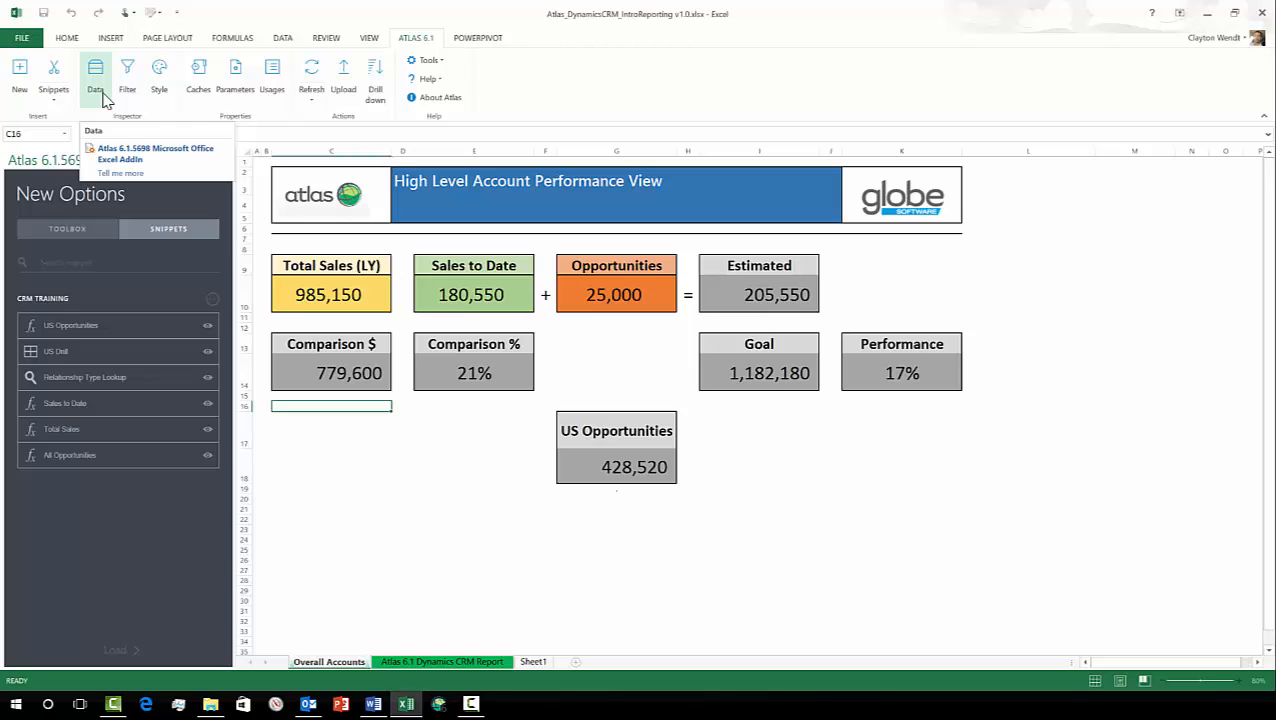
# Step: Go to the Atlas 6.1 Dynamics CRM Report sheet and inspect the account table's data fields and filters
pyautogui.hotkey('alt', 'Tab')
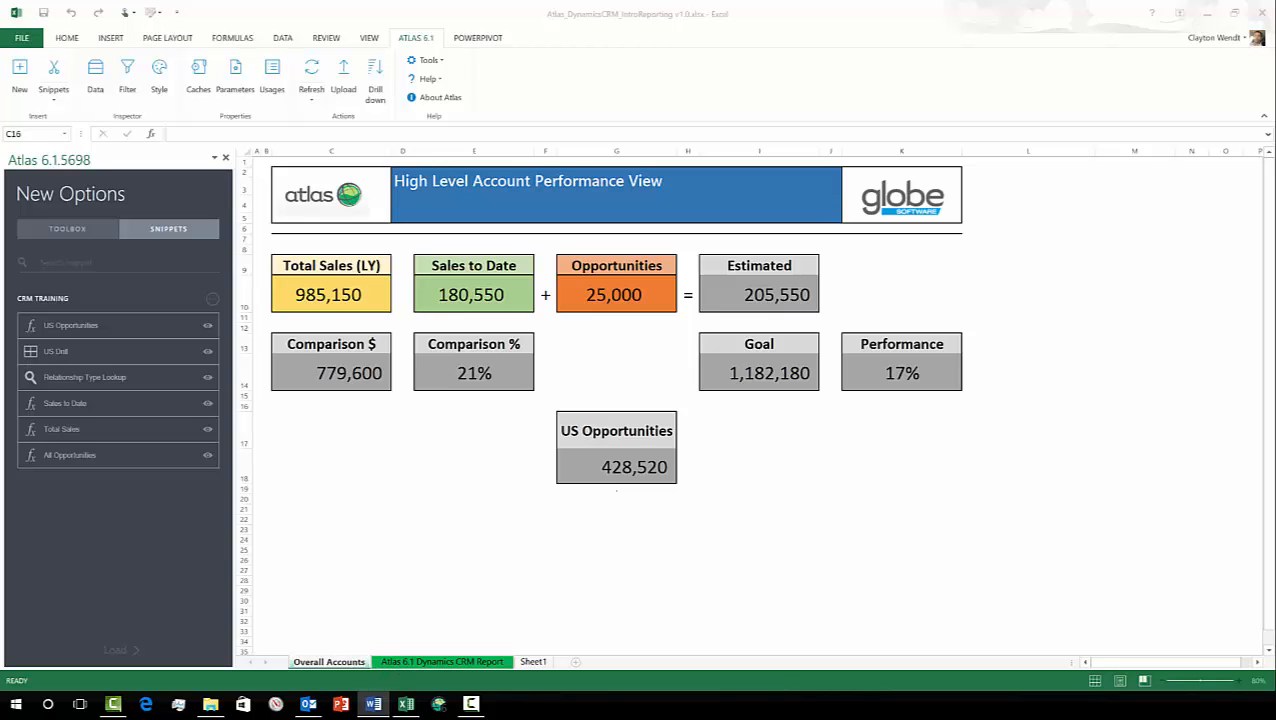
pyautogui.click(398, 663)
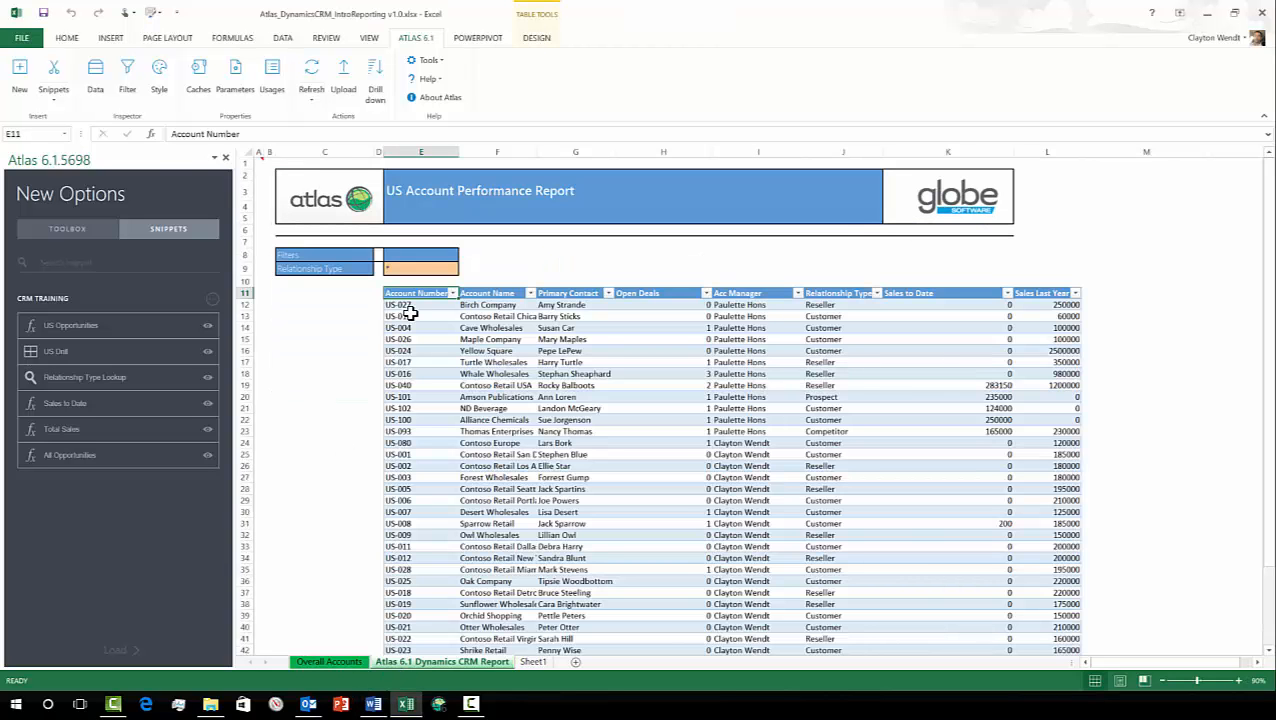
pyautogui.click(95, 72)
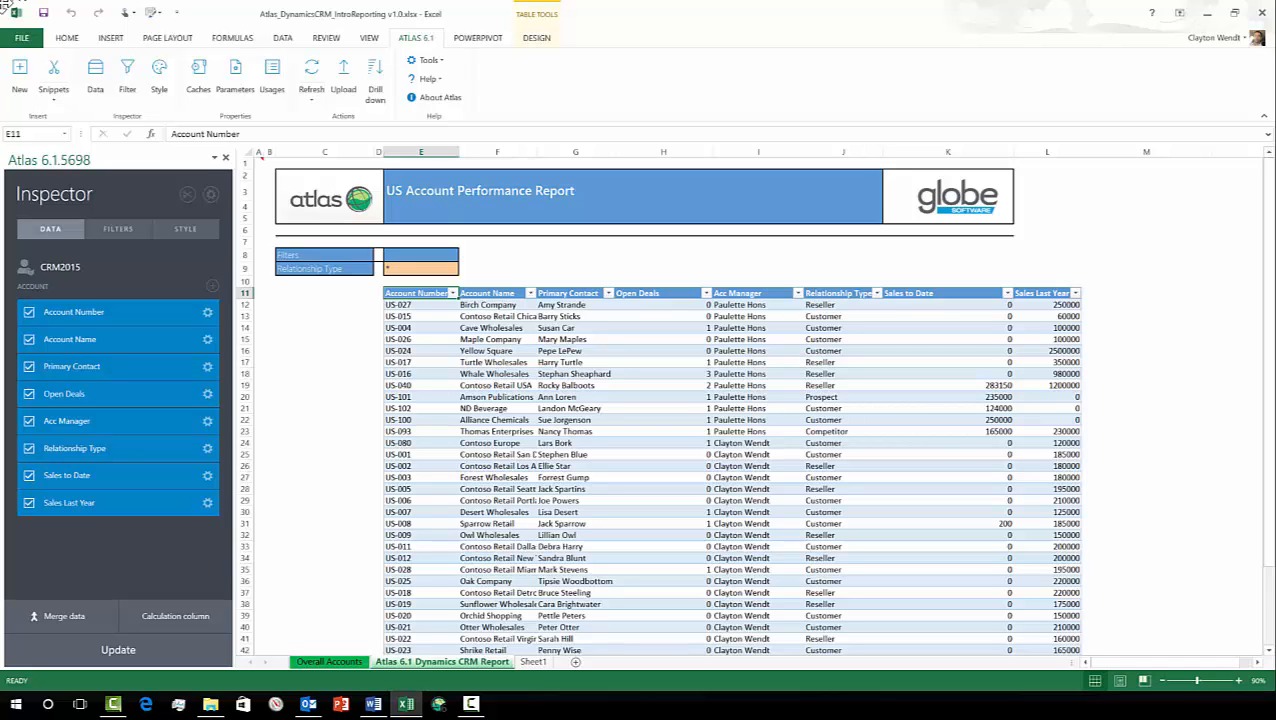
pyautogui.click(127, 72)
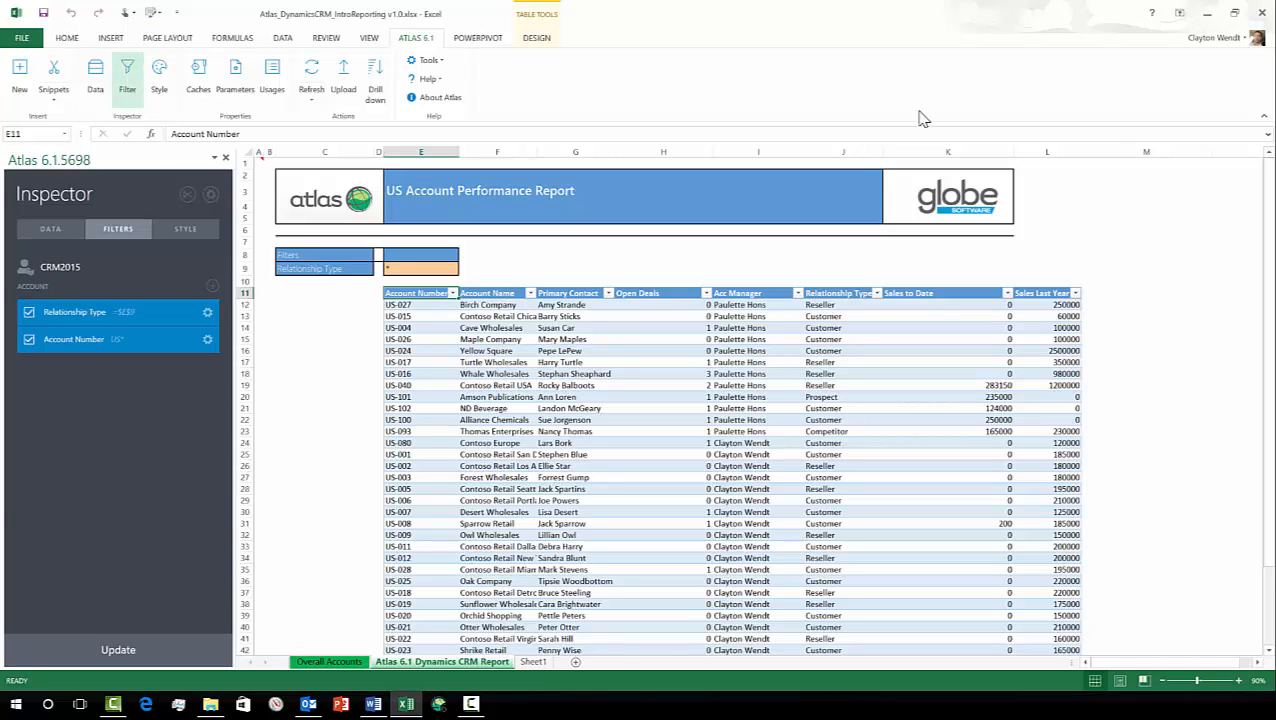
pyautogui.hotkey('alt', 'Tab')
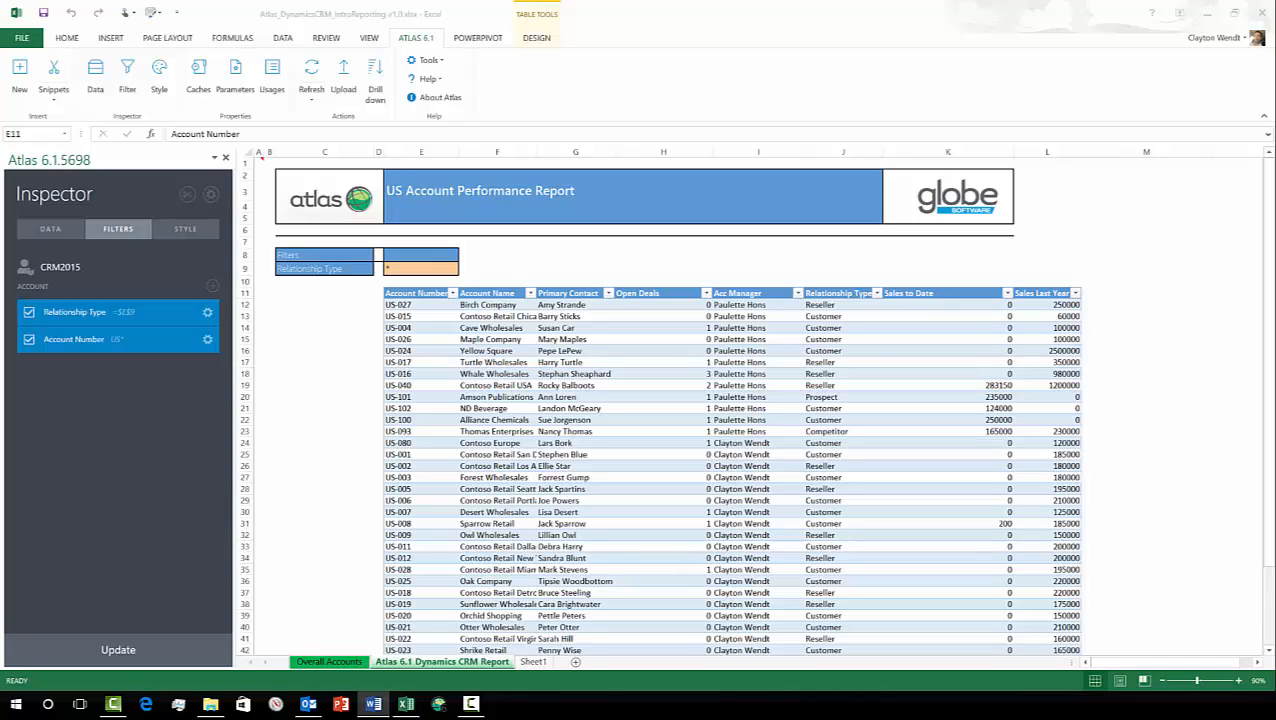
# Step: Show the account table in the Summary style, update the report and review its rows
pyautogui.click(159, 78)
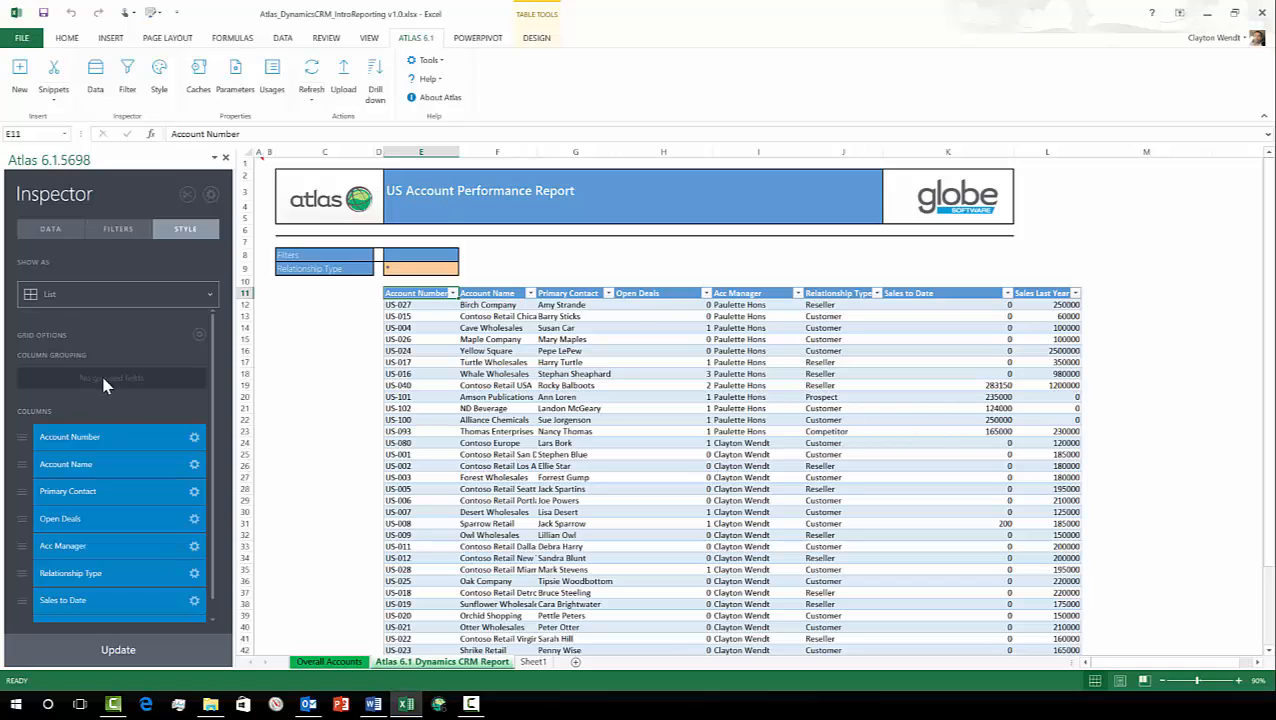
pyautogui.scroll(-1, 128, 456)
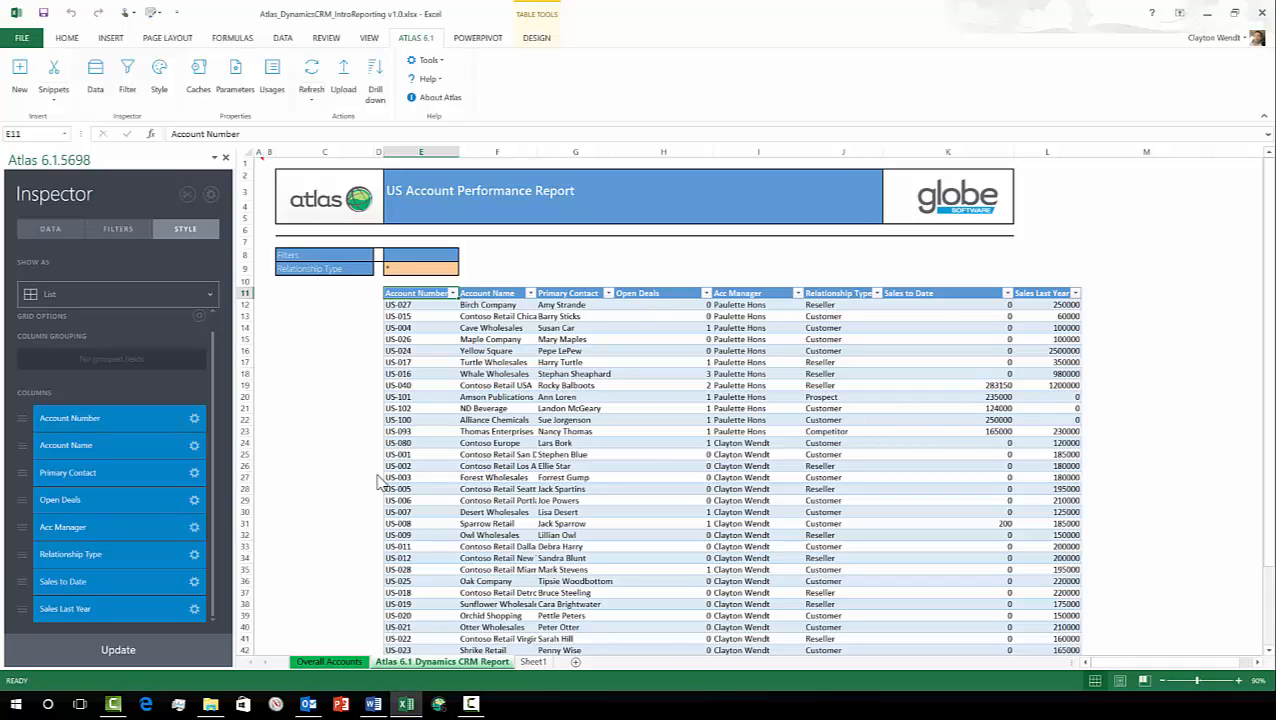
pyautogui.click(213, 297)
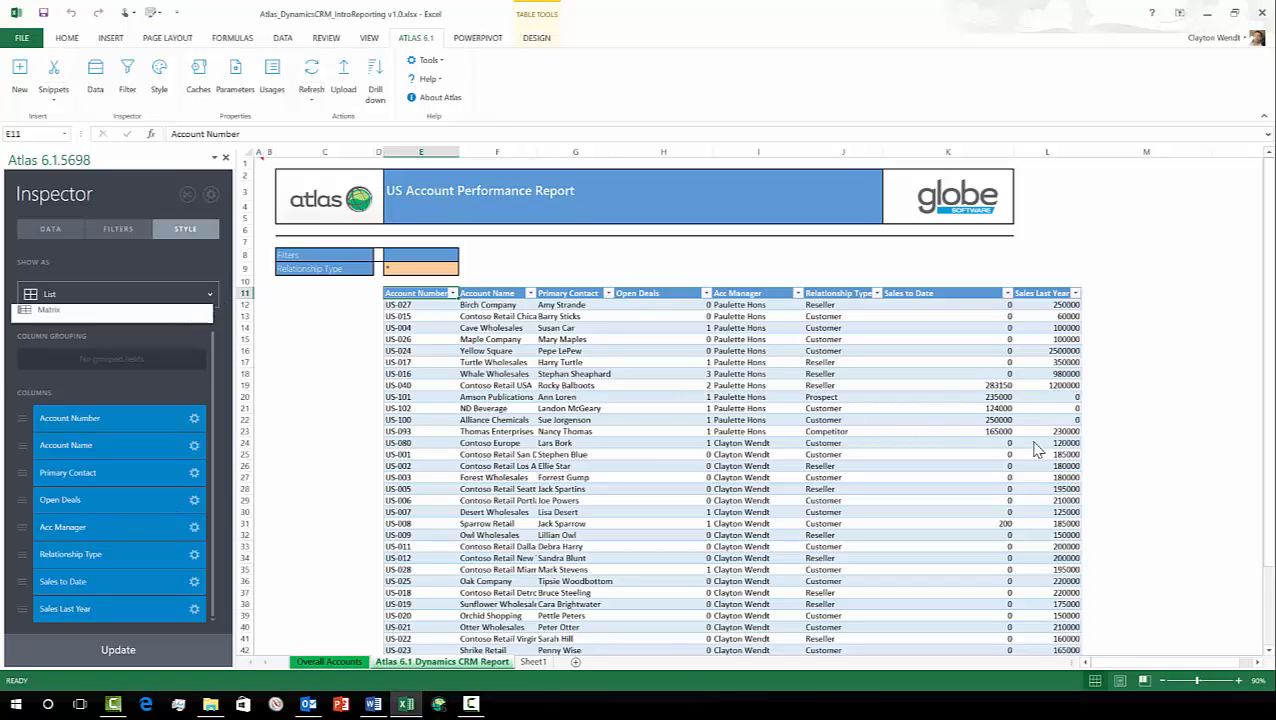
pyautogui.click(145, 342)
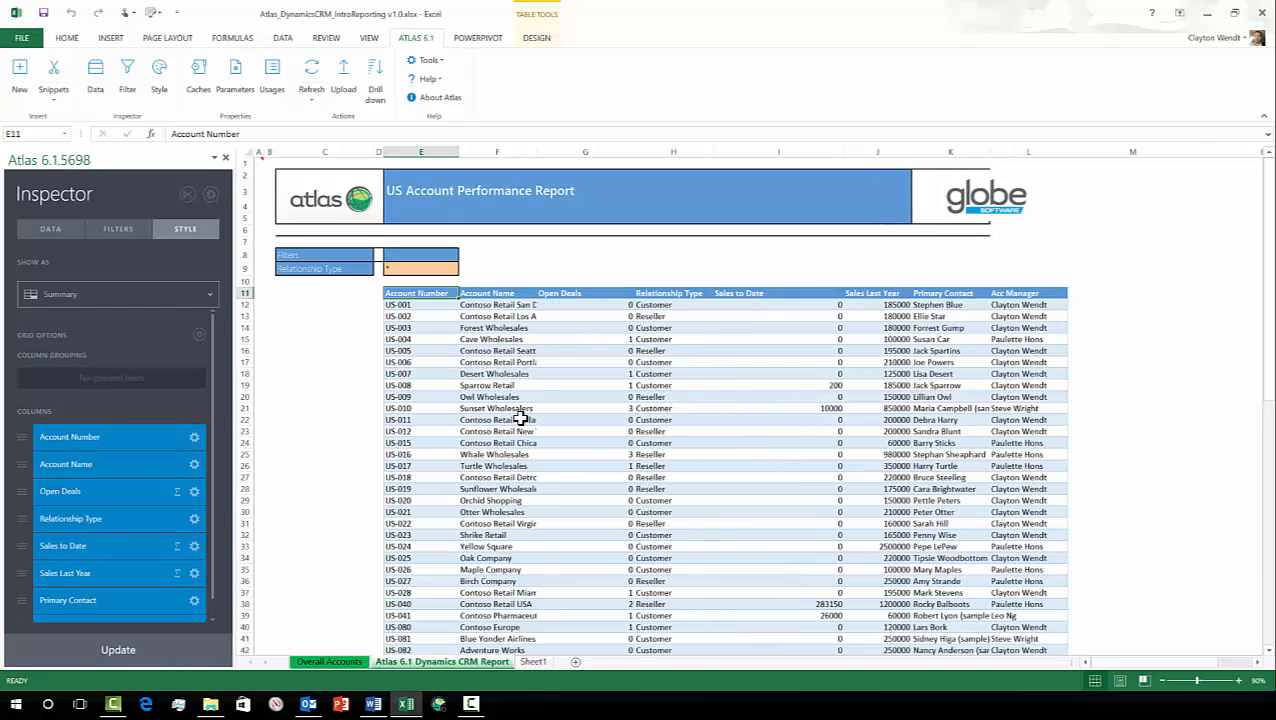
pyautogui.scroll(-3, 518, 416)
pyautogui.scroll(1, 518, 416)
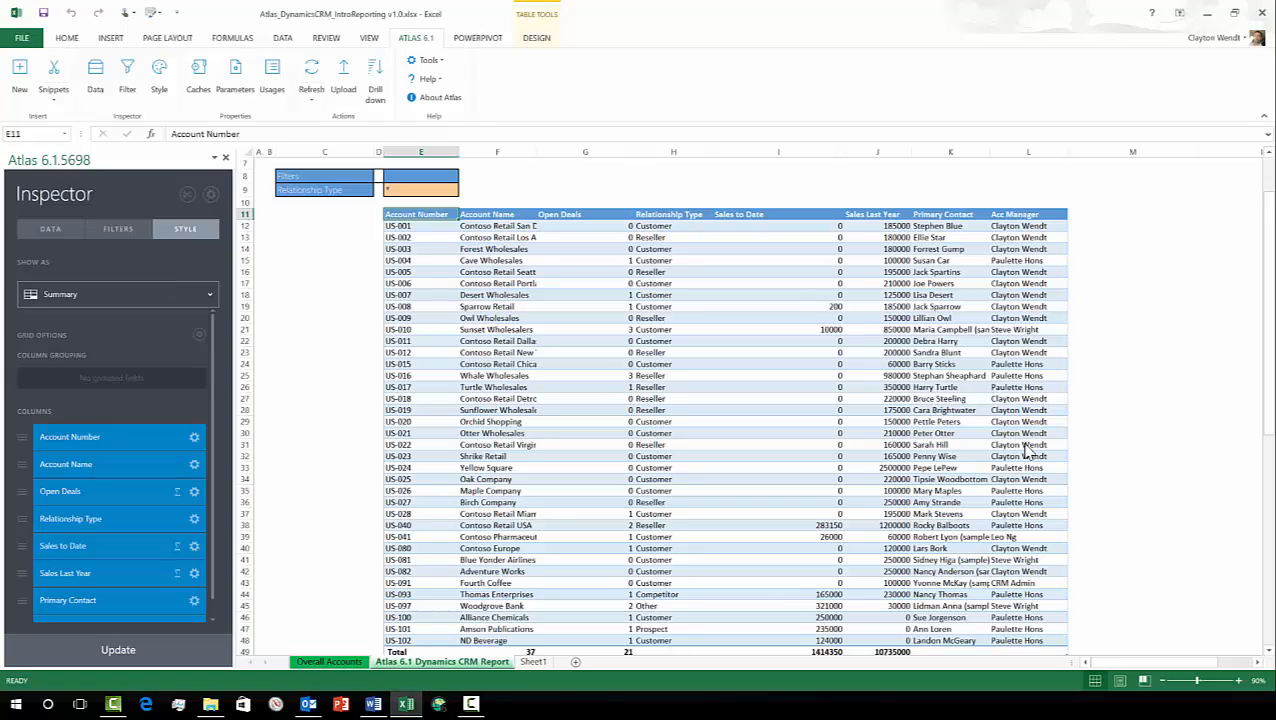
# Step: Change the account table's style to Matrix and update the report
pyautogui.click(186, 296)
pyautogui.click(176, 377)
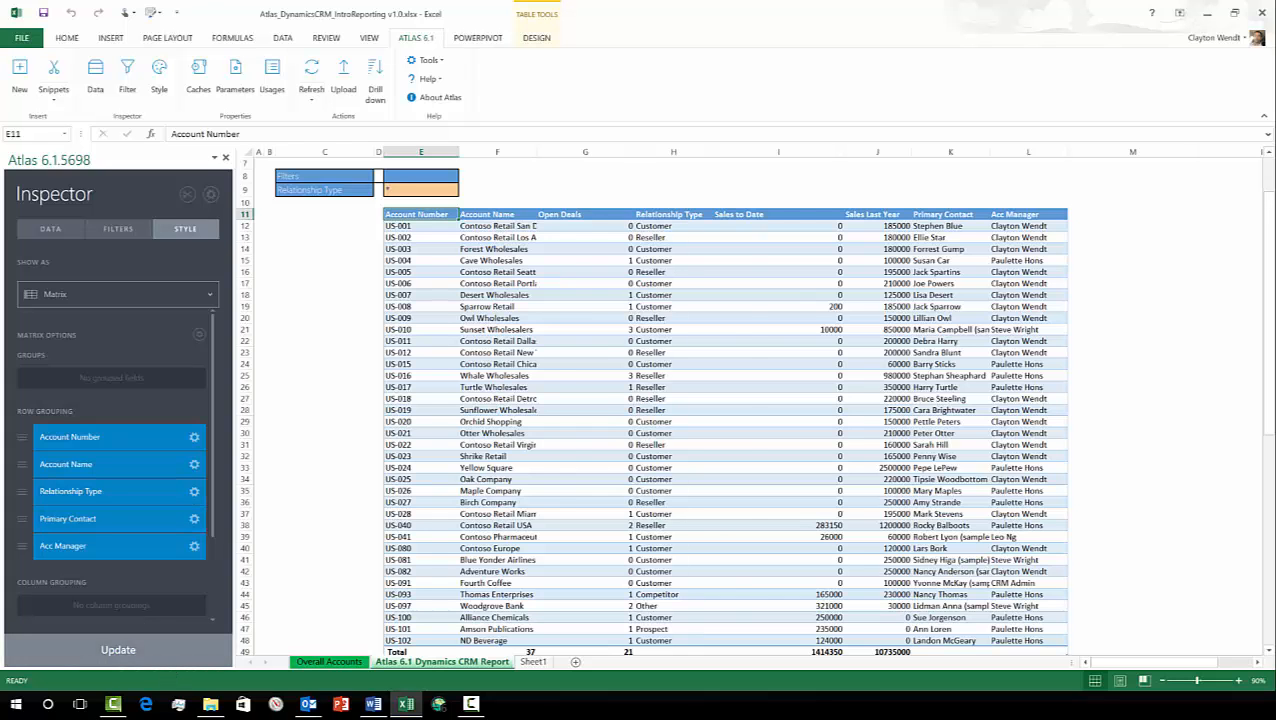
pyautogui.click(193, 644)
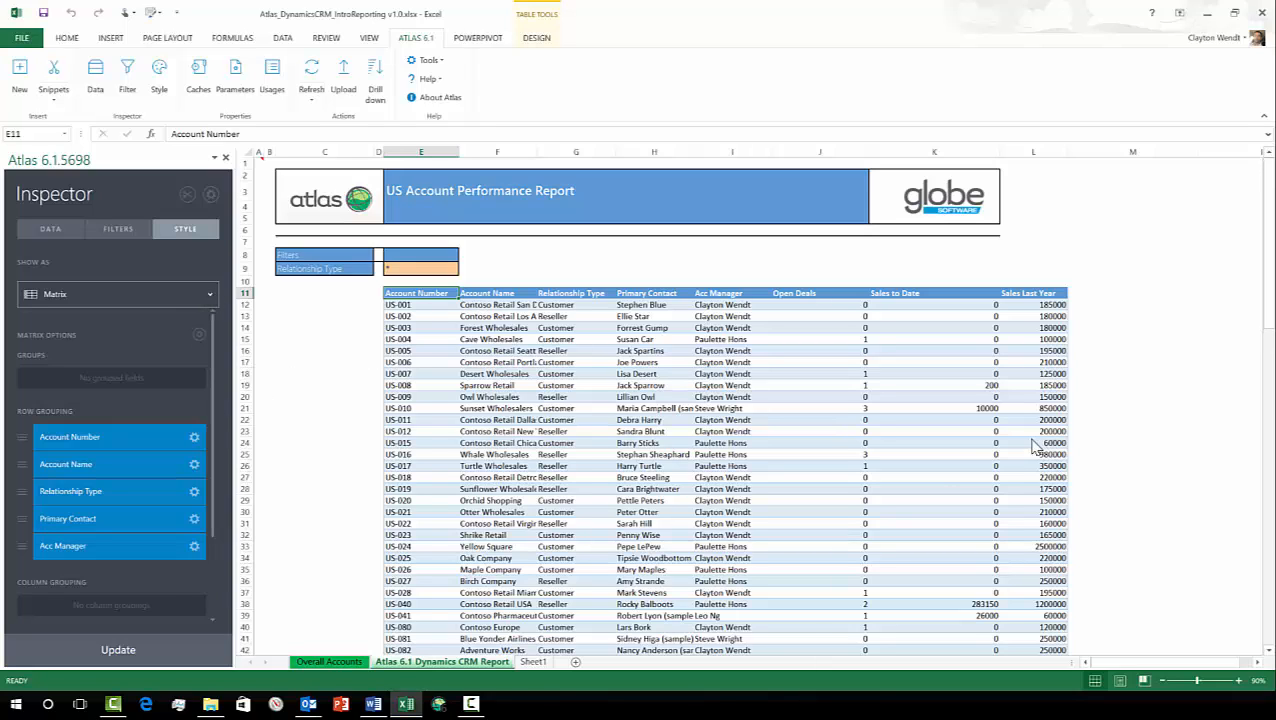
# Step: Show the account table as a List grouped by Acc Manager, update the report and review the groups
pyautogui.click(192, 298)
pyautogui.click(150, 321)
pyautogui.moveTo(87, 606); pyautogui.dragTo(100, 372)
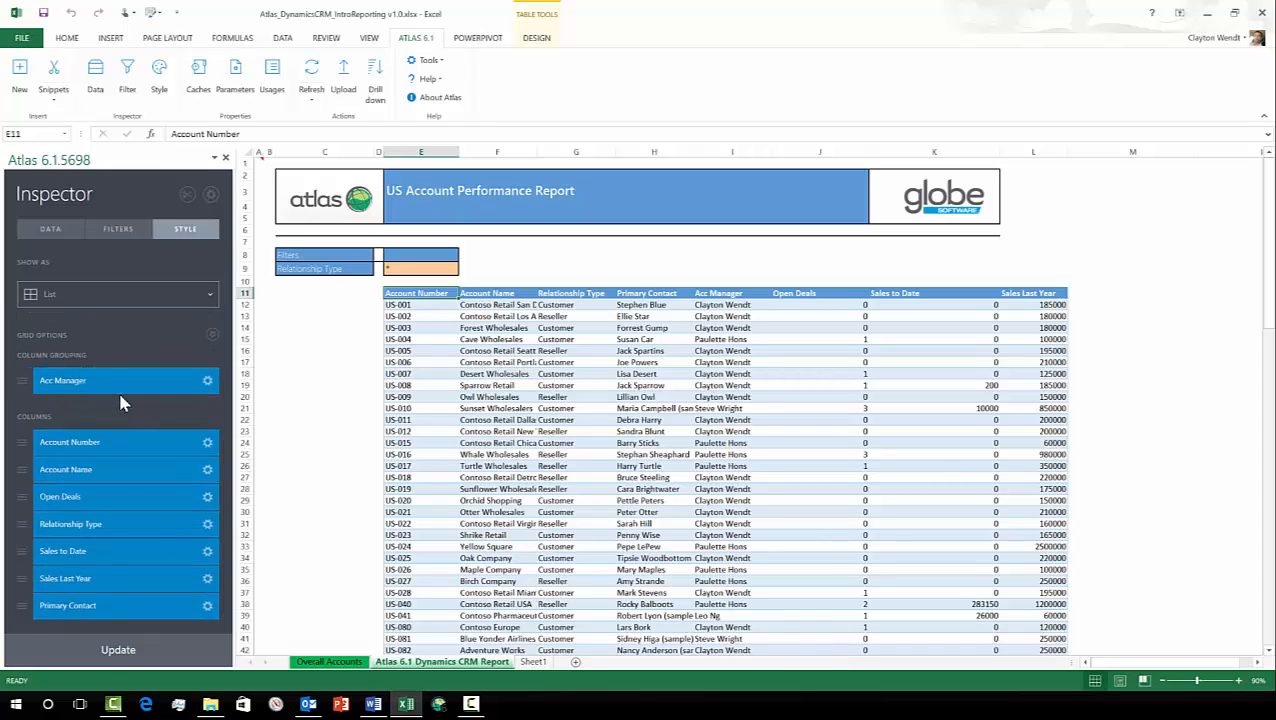
pyautogui.click(118, 649)
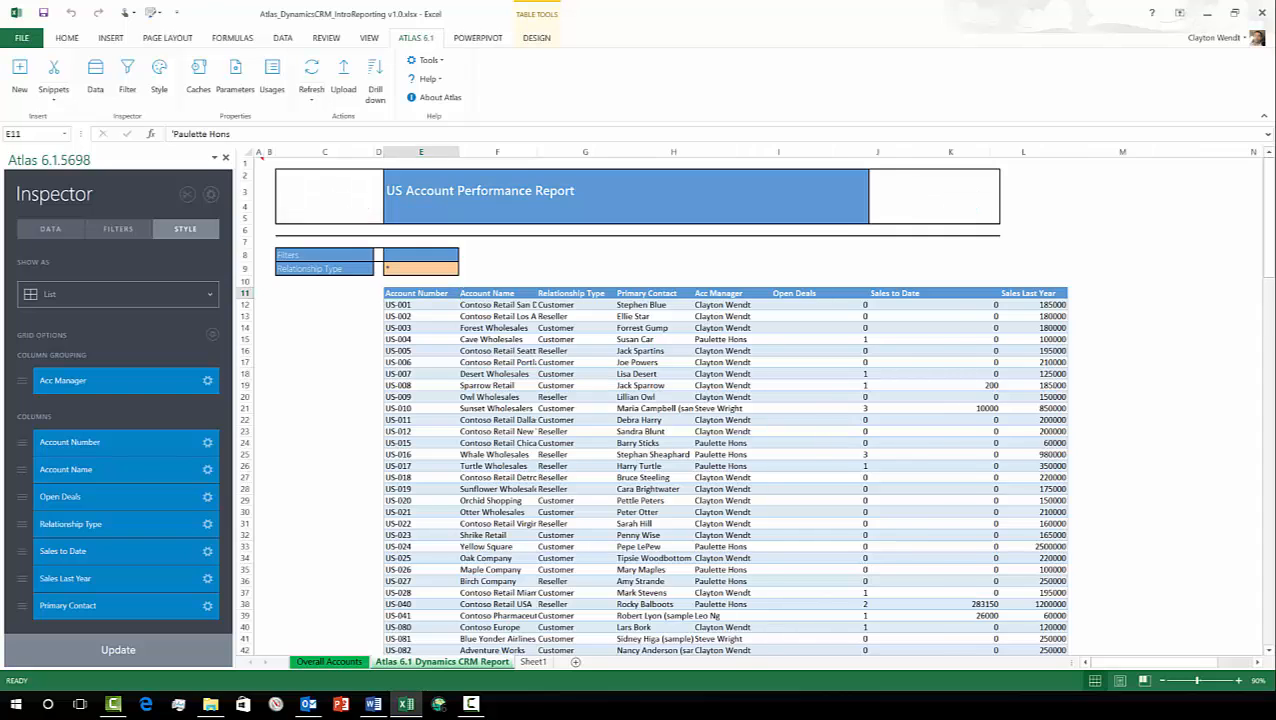
pyautogui.scroll(-5, 335, 417)
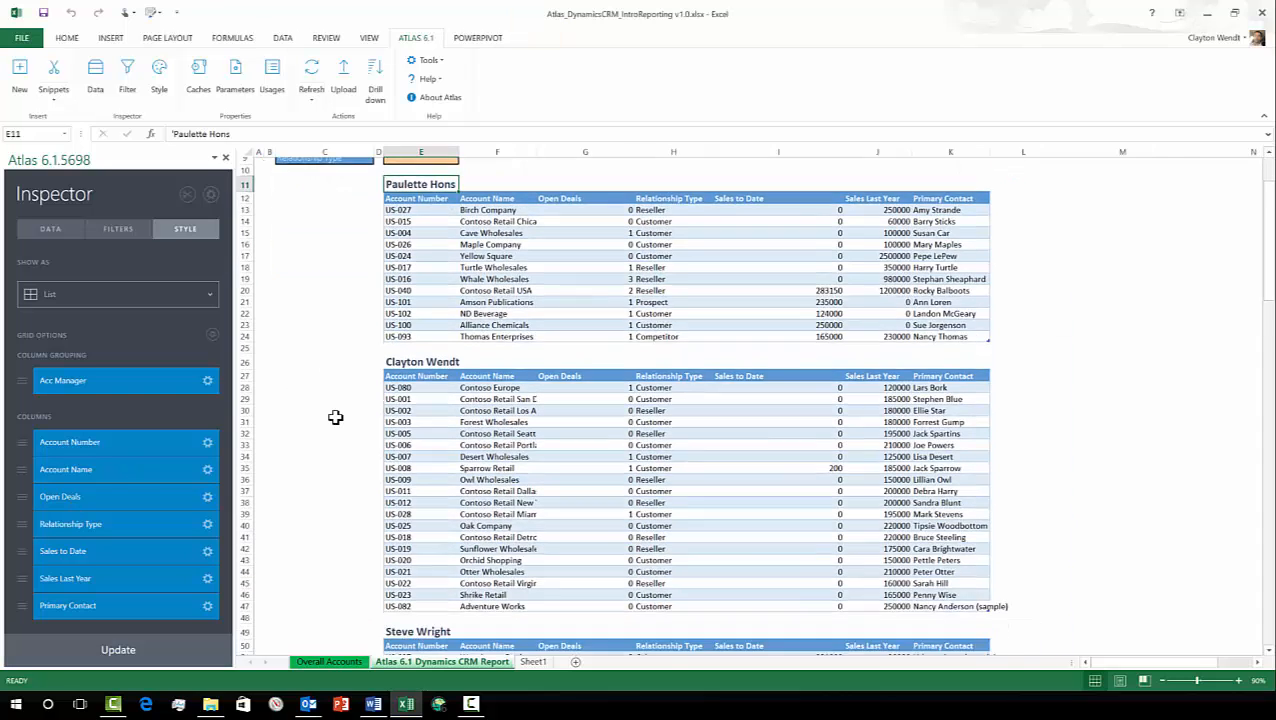
pyautogui.scroll(5, 334, 418)
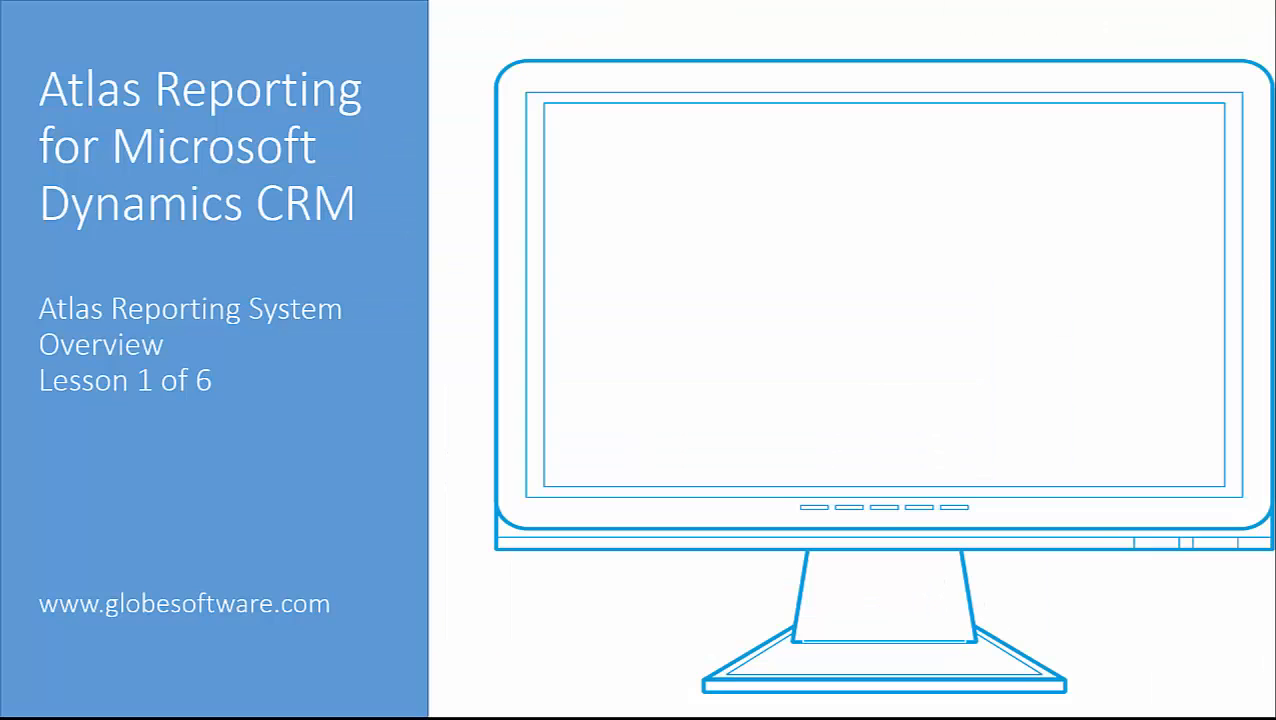